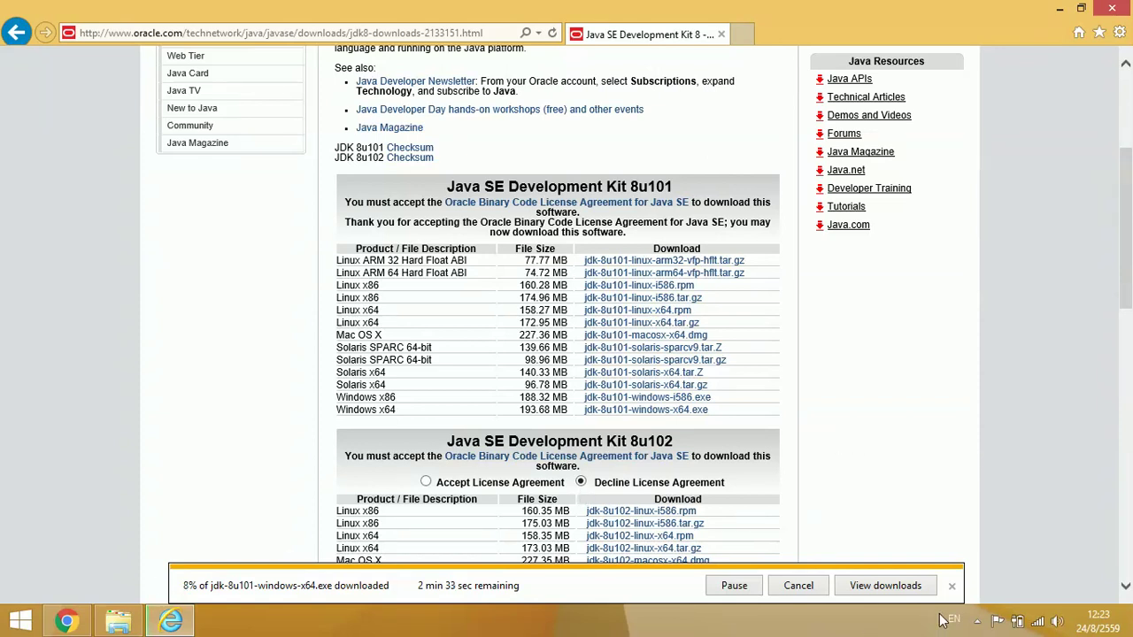
{"action": "left_click", "coordinate": [978, 621]}
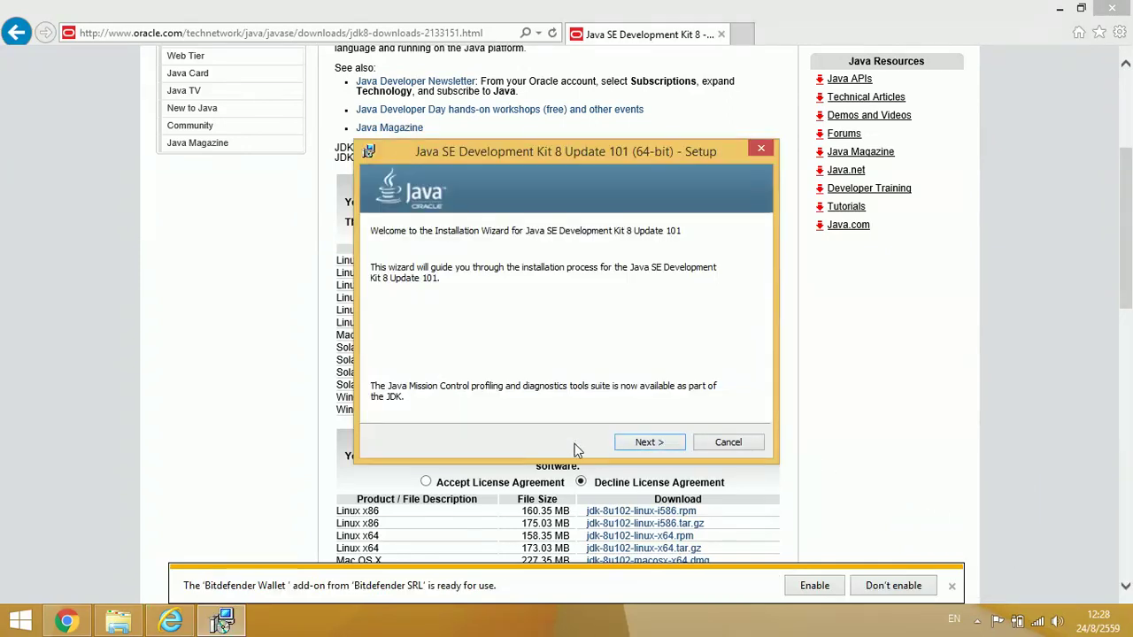
Install Java SE Development Kit 8 Update 101 with the default features and destination folders, minimizing the browser and closing the completed setup.
{"action": "left_click", "coordinate": [639, 444]}
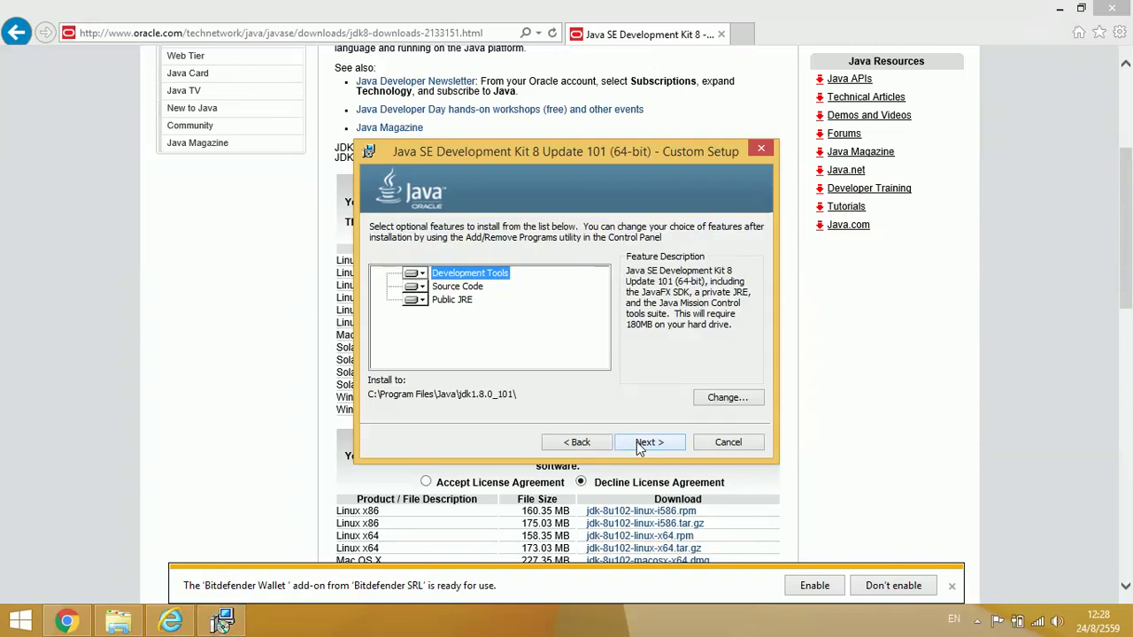
{"action": "left_click", "coordinate": [636, 442]}
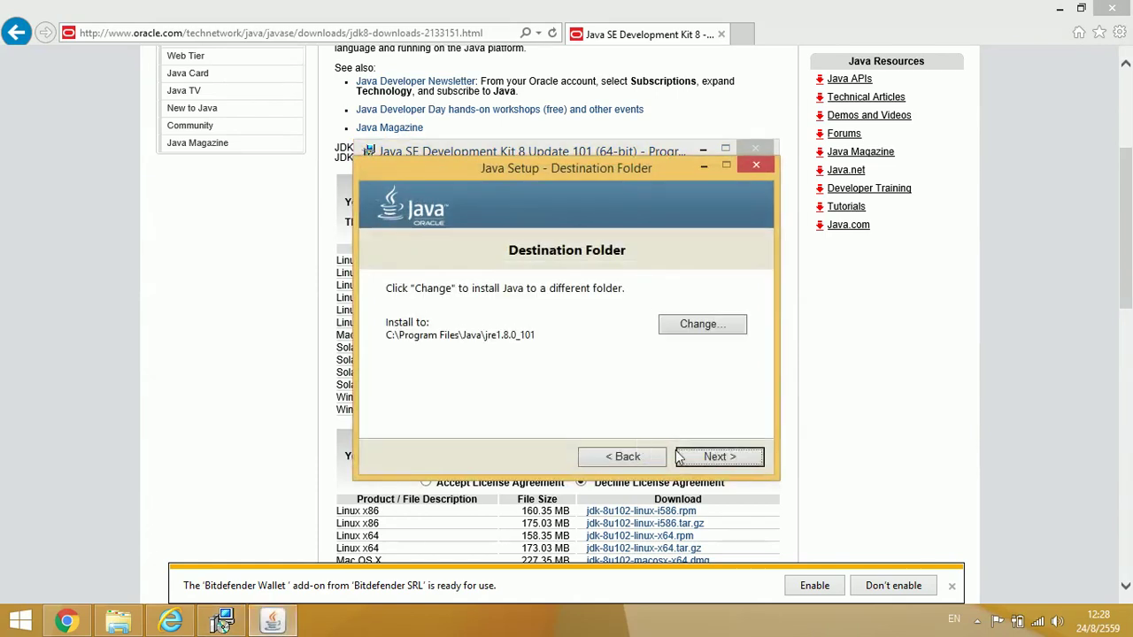
{"action": "left_click", "coordinate": [697, 464]}
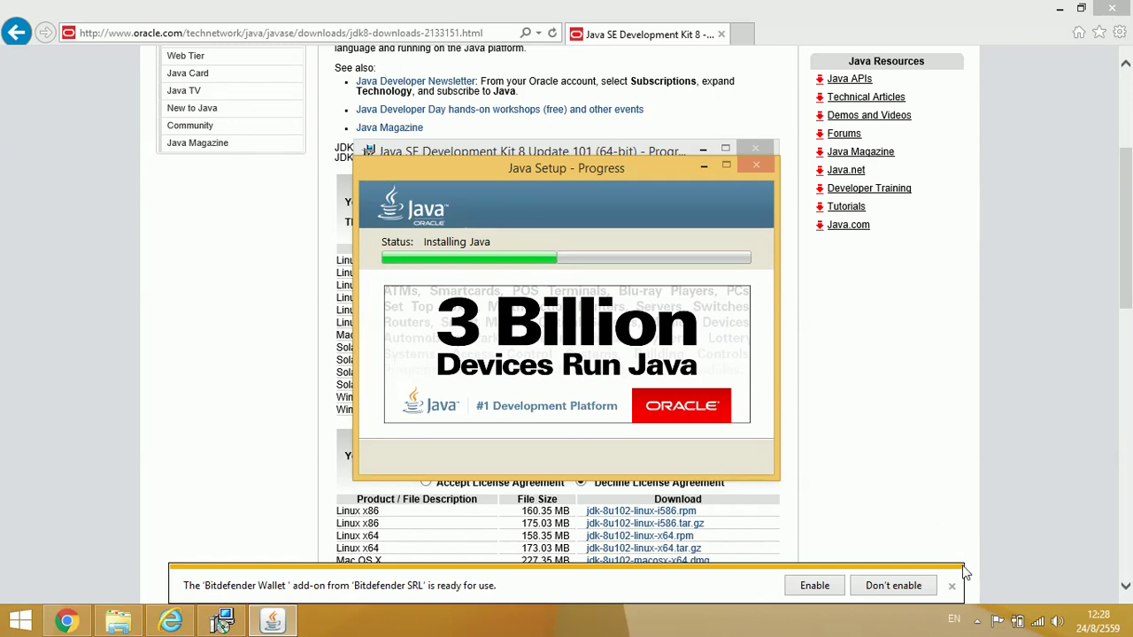
{"action": "left_click", "coordinate": [951, 589]}
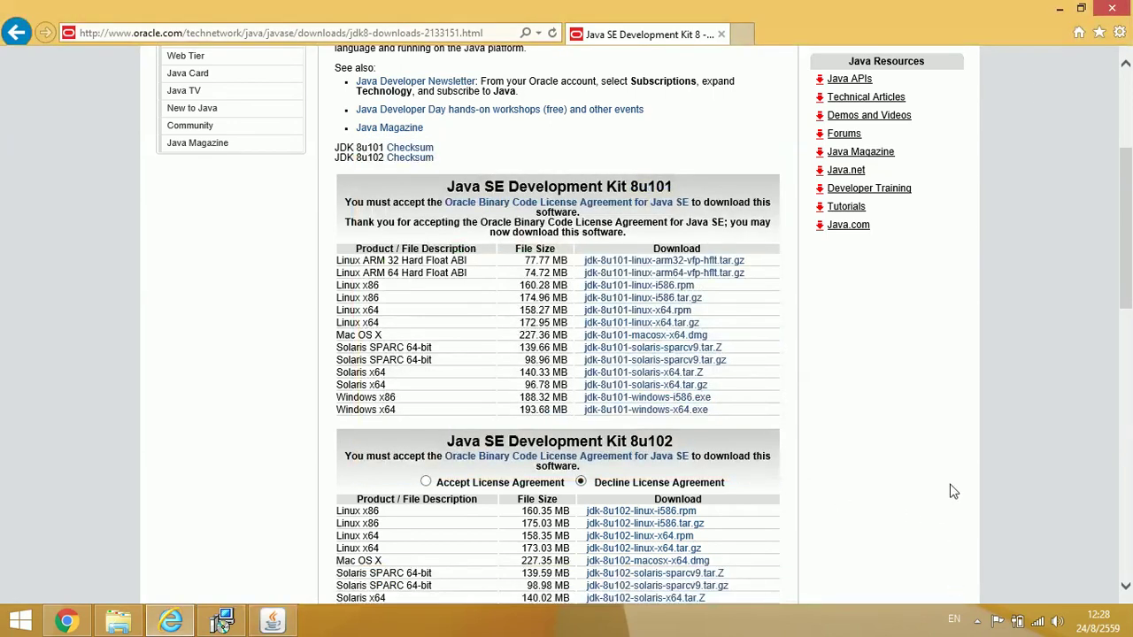
{"action": "left_click", "coordinate": [1059, 9]}
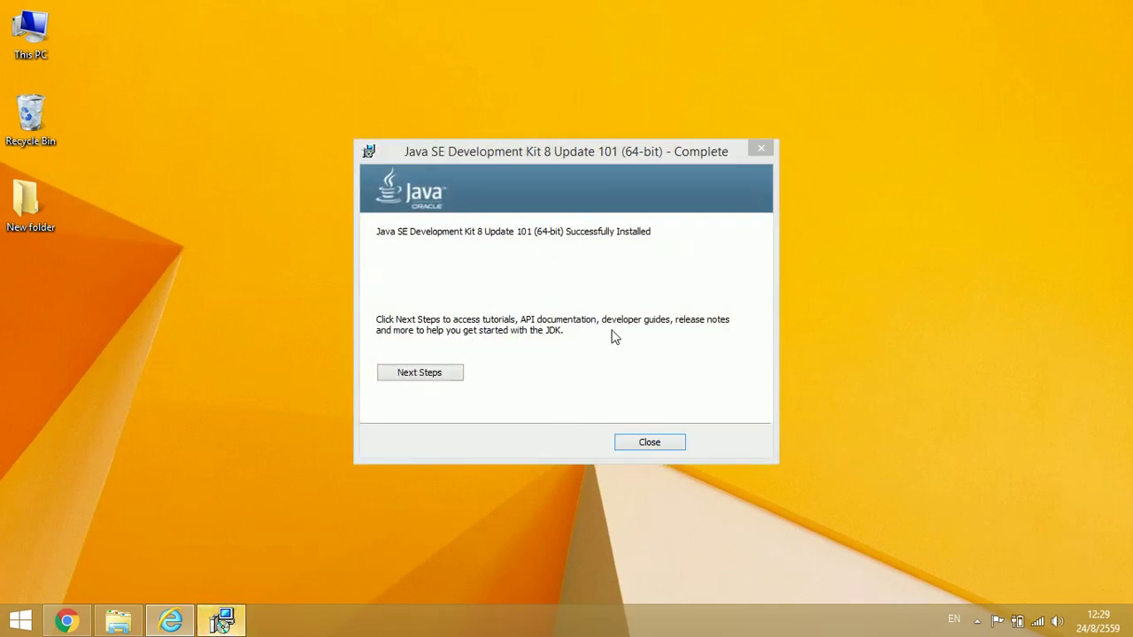
{"action": "left_click", "coordinate": [657, 450]}
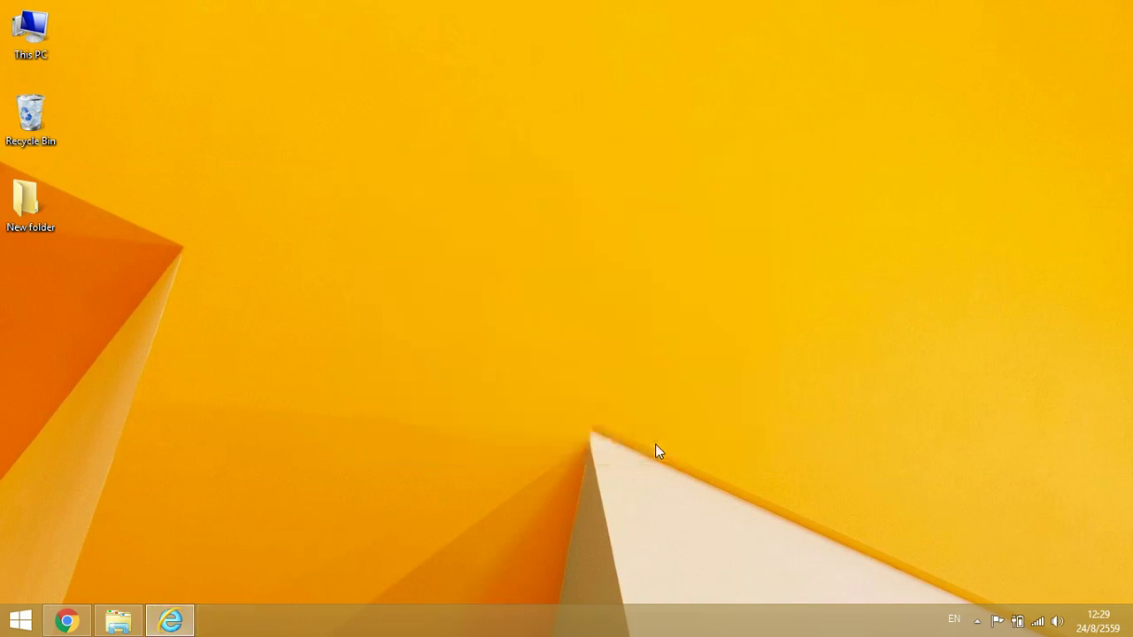
Launch the android-studio-bundle installer from the Downloads folder and minimize the folder window.
{"action": "left_click", "coordinate": [119, 624]}
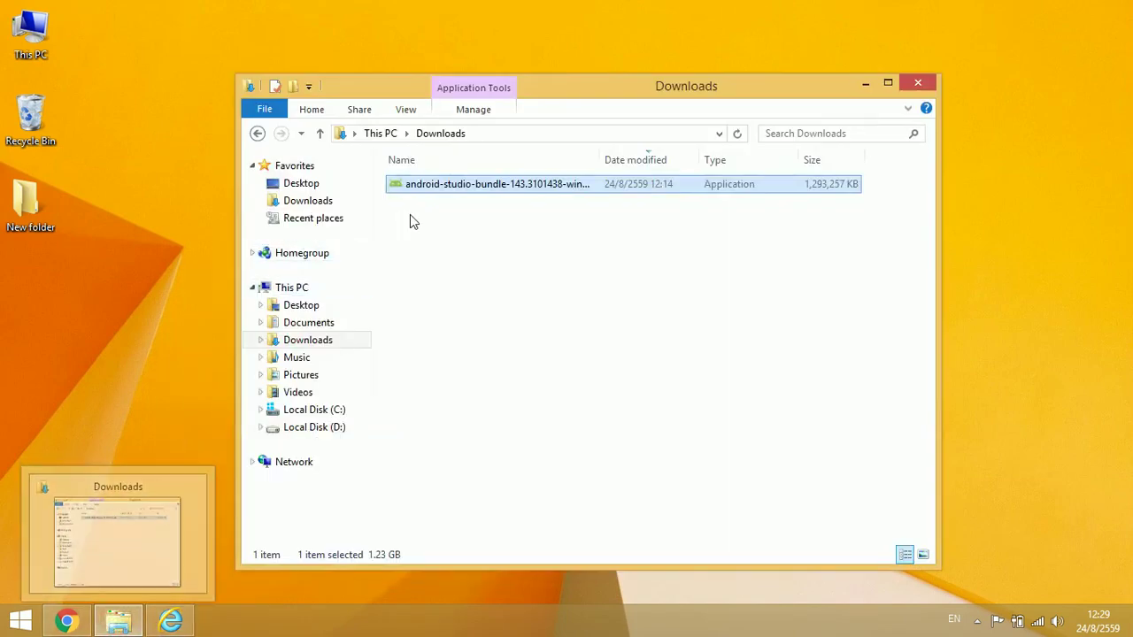
{"action": "double_click", "coordinate": [437, 188]}
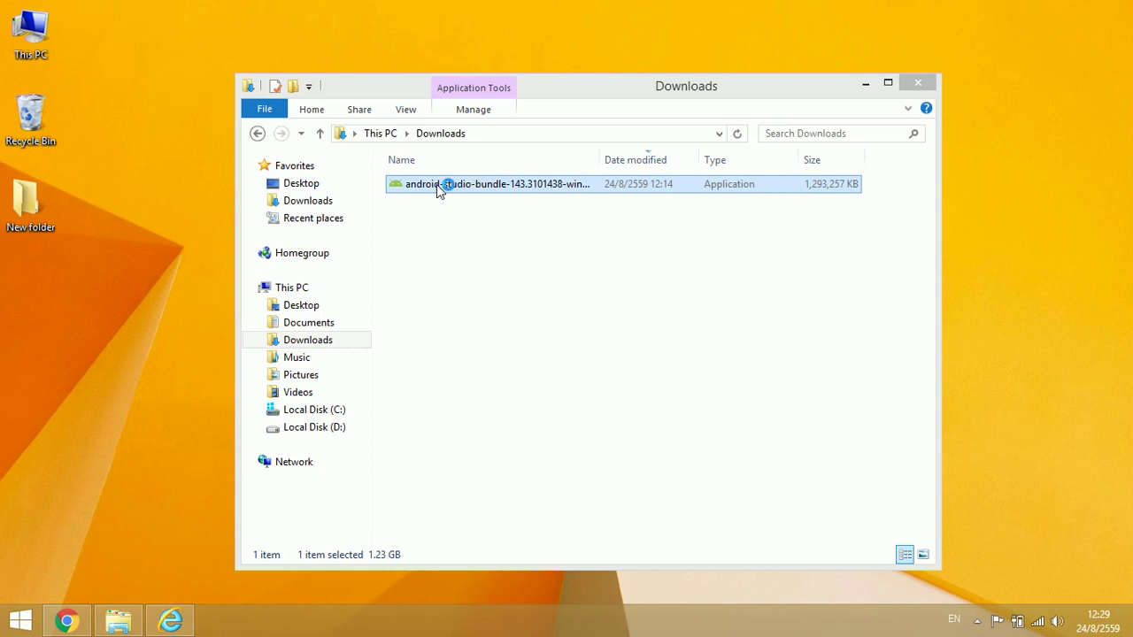
{"action": "left_click", "coordinate": [867, 82]}
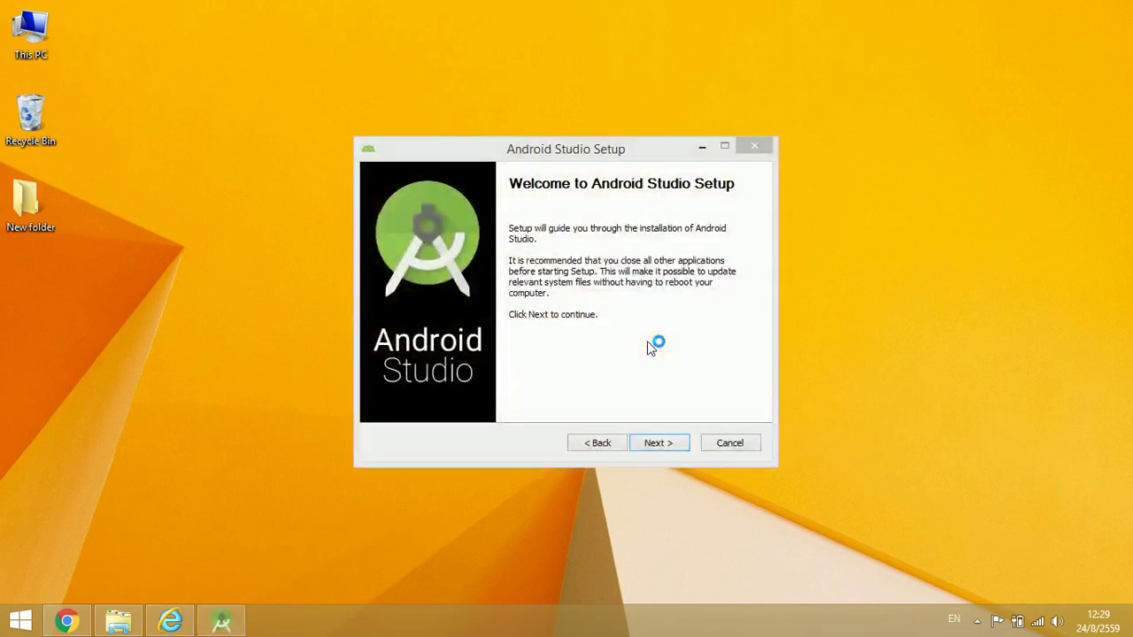
Install Android Studio with the Android SDK and Android Virtual Device components, accepting the license and keeping the default install locations.
{"action": "left_click", "coordinate": [659, 443]}
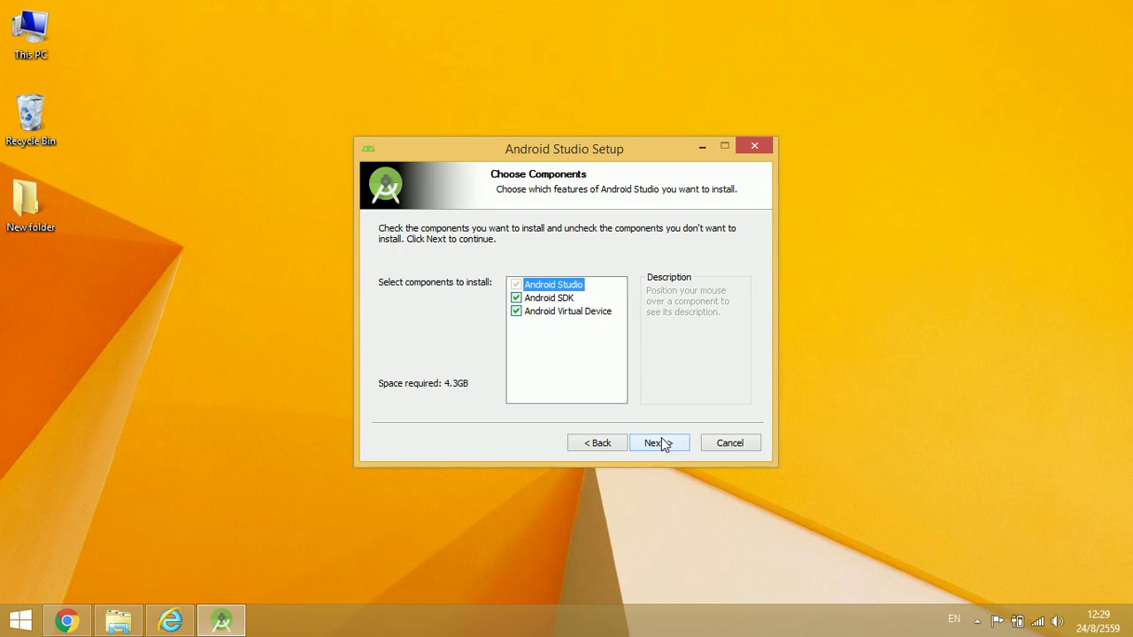
{"action": "mouse_move", "coordinate": [569, 304]}
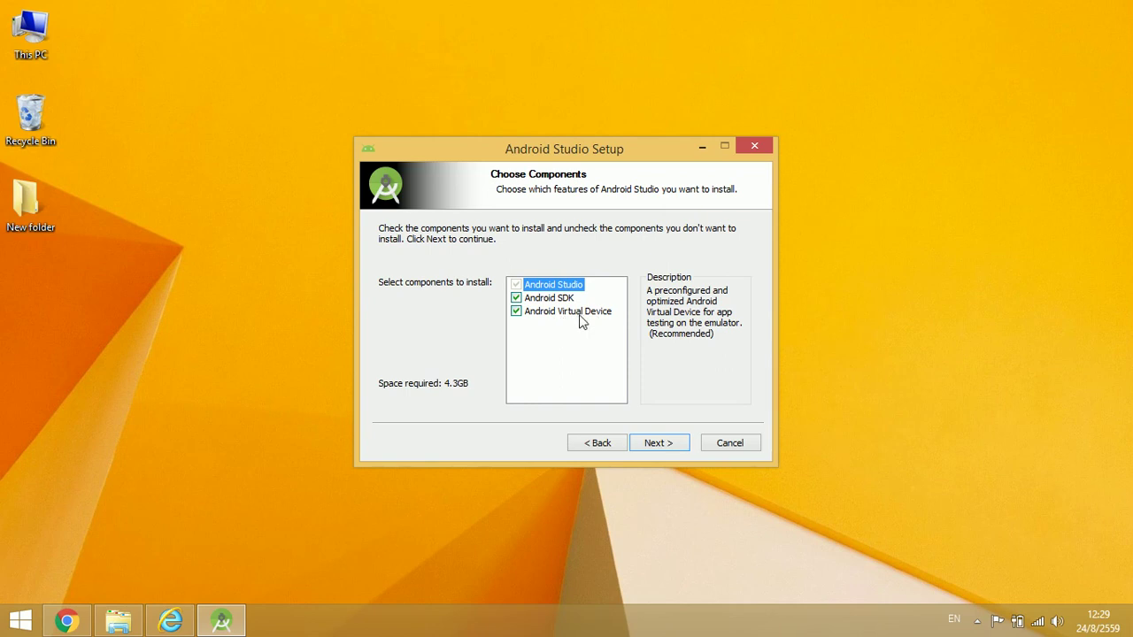
{"action": "left_click", "coordinate": [661, 444]}
{"action": "left_click", "coordinate": [662, 444]}
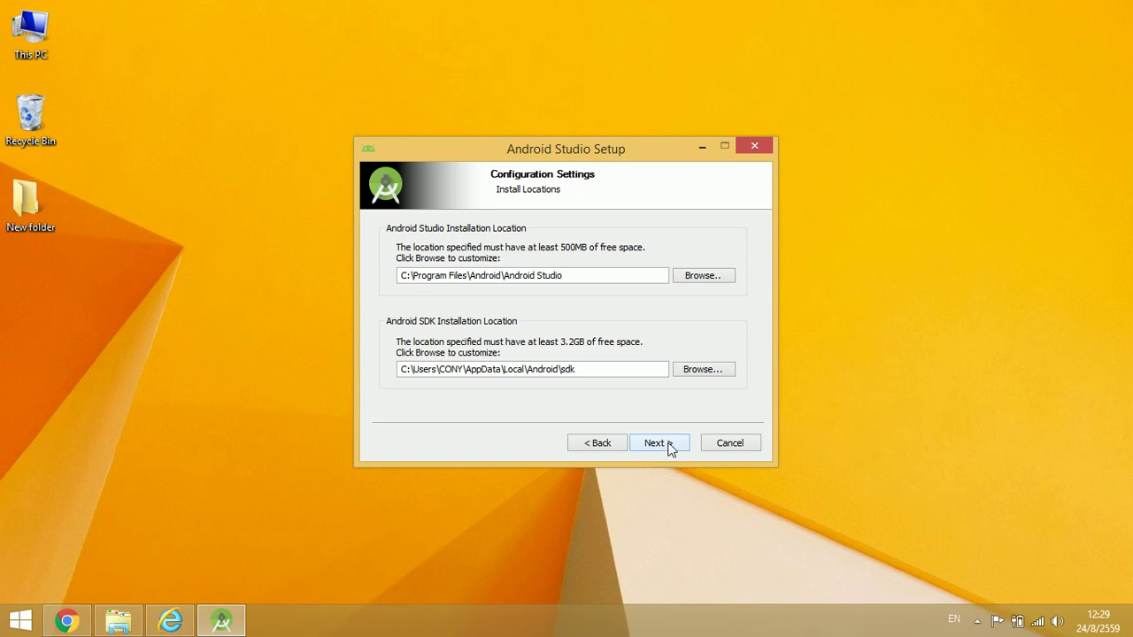
{"action": "left_click", "coordinate": [659, 444]}
{"action": "left_click", "coordinate": [660, 444]}
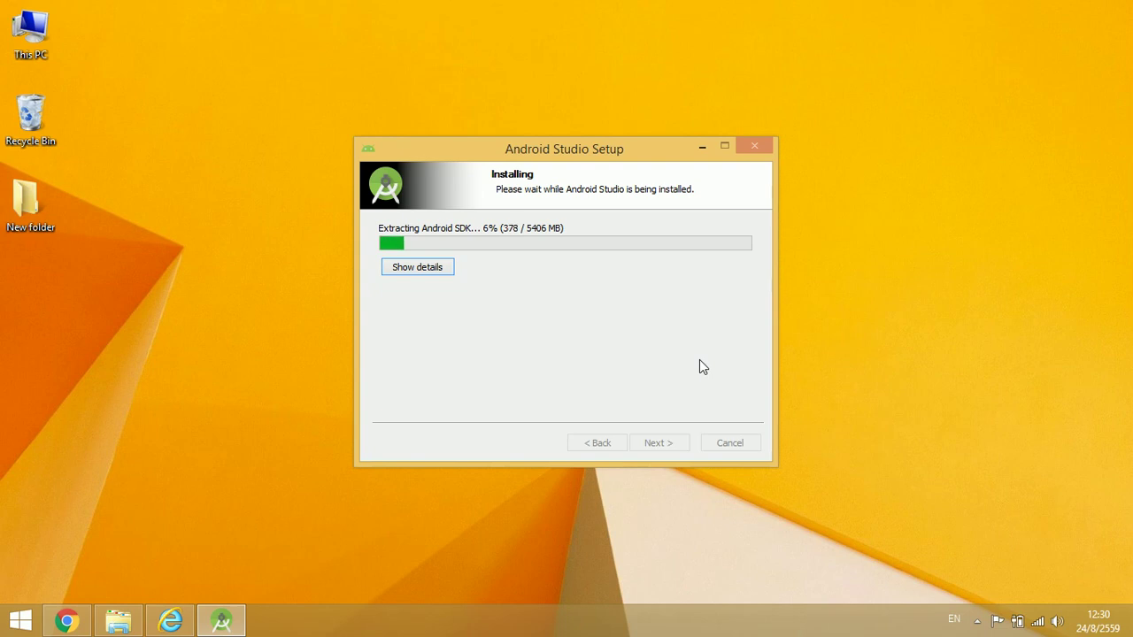
{"action": "left_click", "coordinate": [977, 621]}
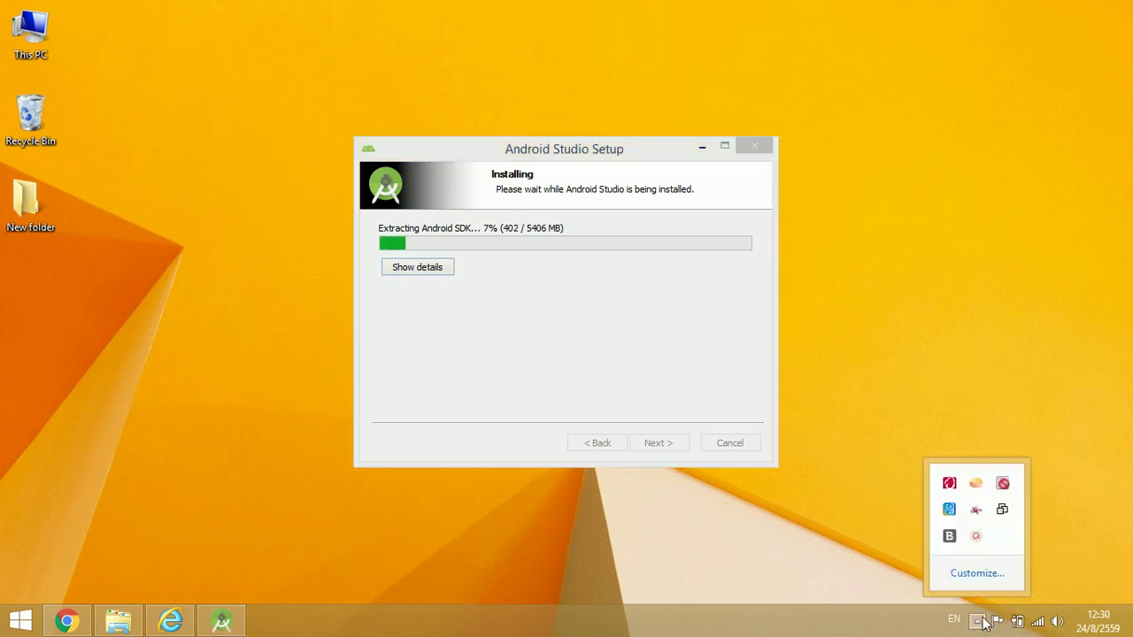
{"action": "left_click", "coordinate": [977, 538]}
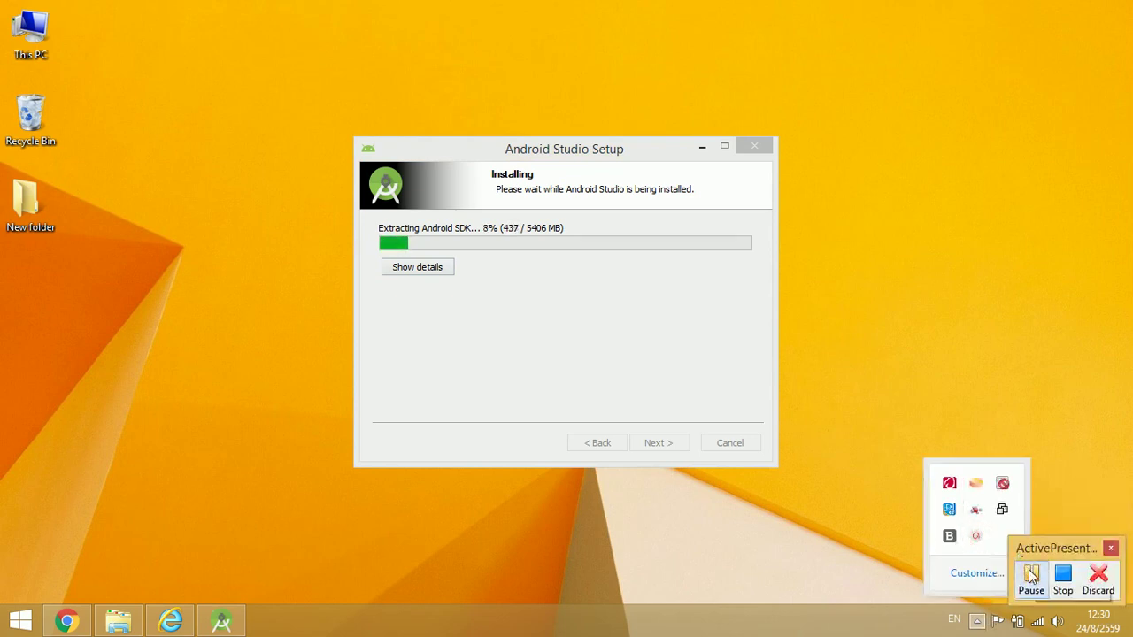
{"action": "left_click", "coordinate": [1030, 576]}
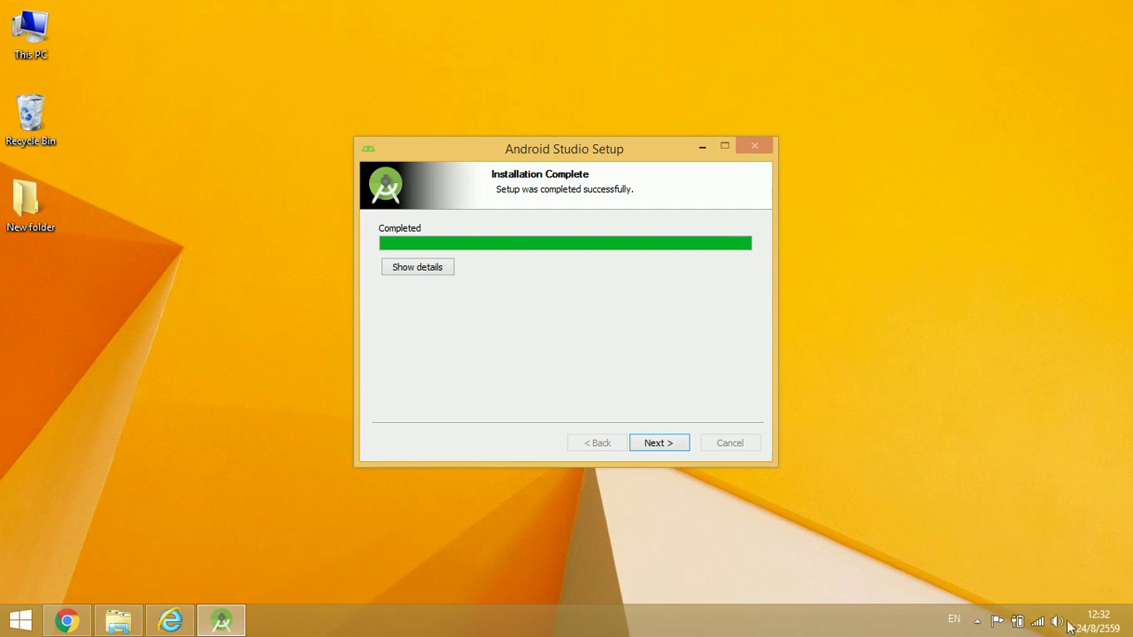
Finish the installer with Start Android Studio enabled and continue without importing settings from a previous version.
{"action": "left_click", "coordinate": [679, 447]}
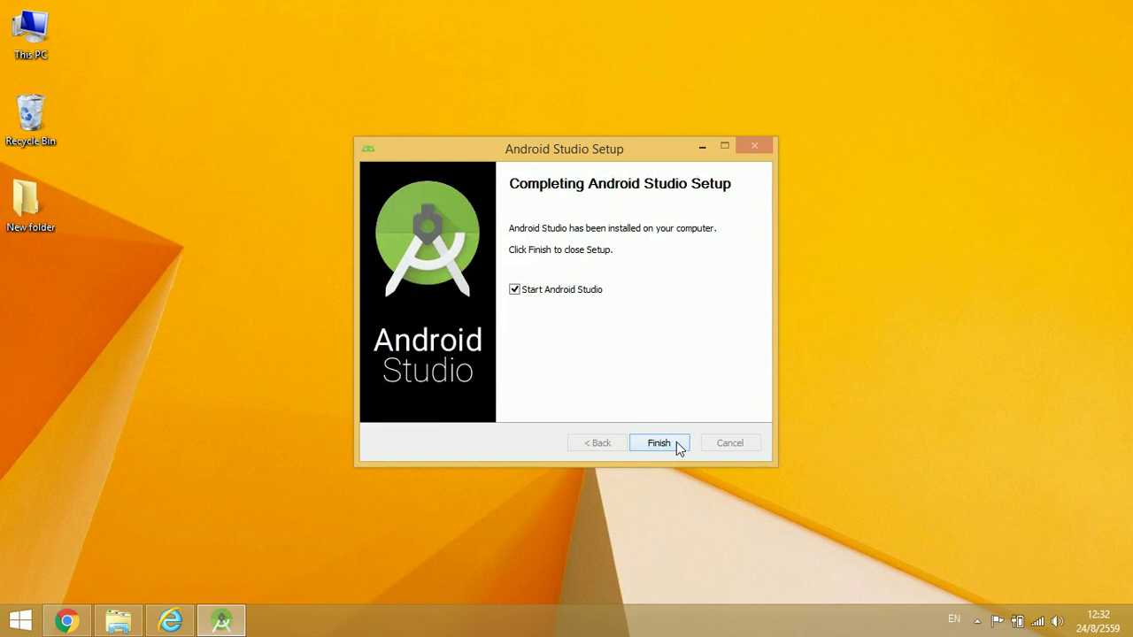
{"action": "left_click", "coordinate": [679, 447]}
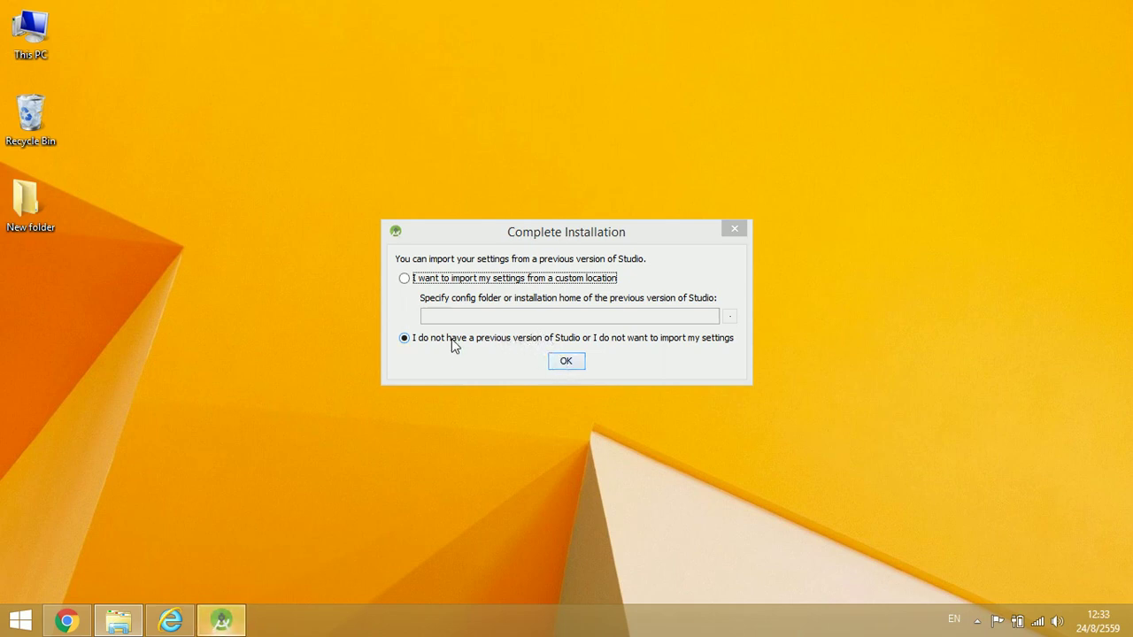
{"action": "left_click", "coordinate": [567, 361]}
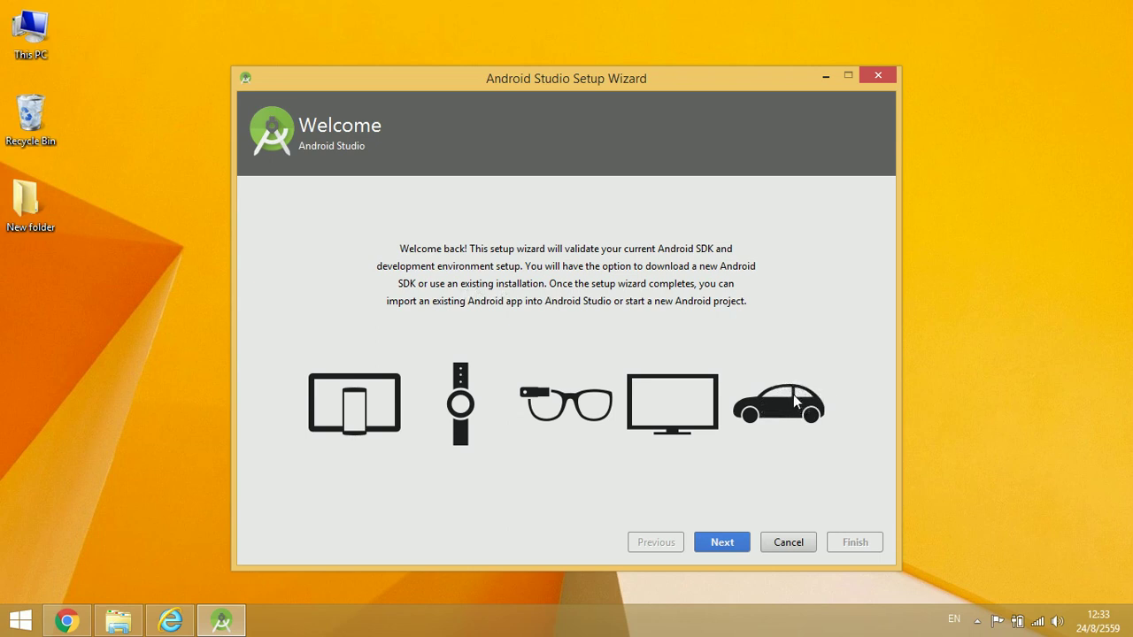
Choose the Standard install type in the Android Studio Setup Wizard and start downloading the SDK components.
{"action": "left_click", "coordinate": [727, 543]}
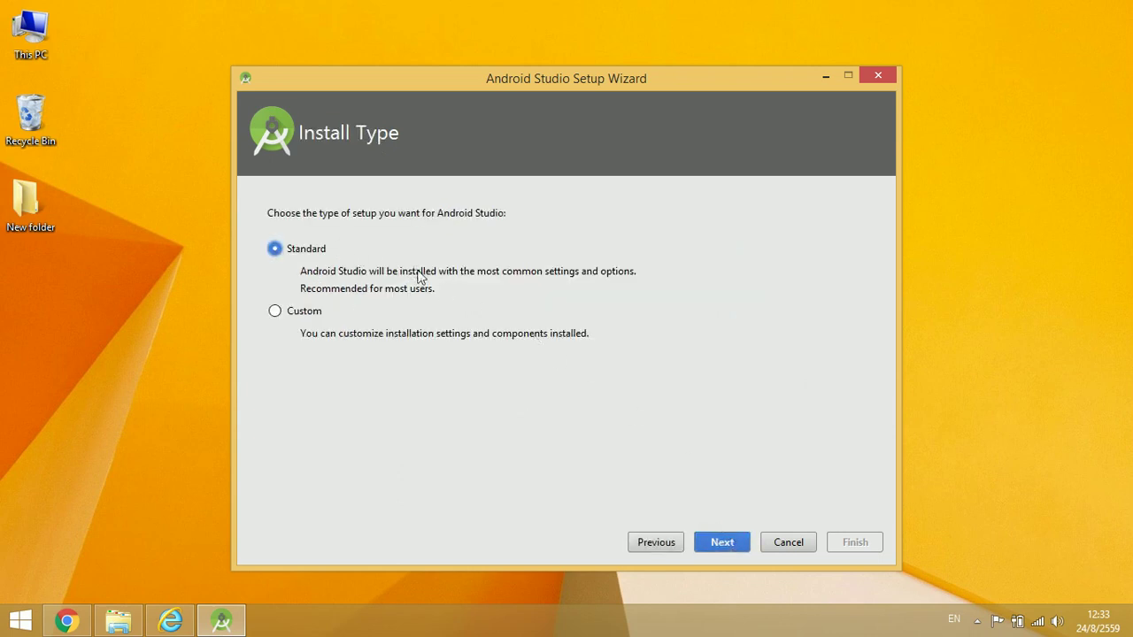
{"action": "left_click", "coordinate": [725, 545]}
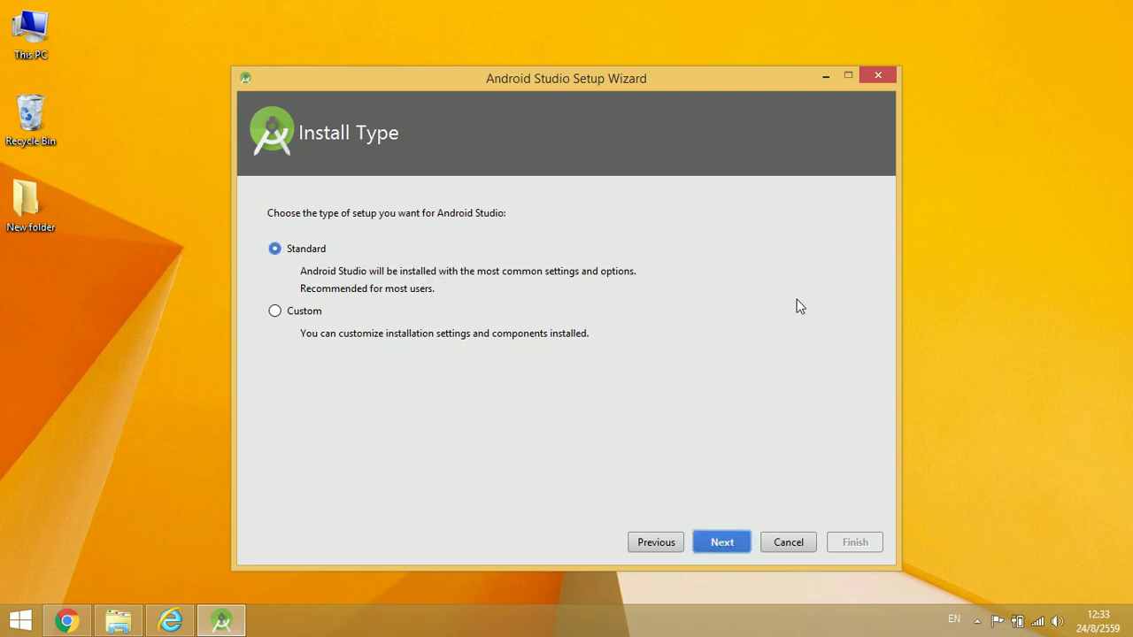
{"action": "left_click", "coordinate": [728, 542]}
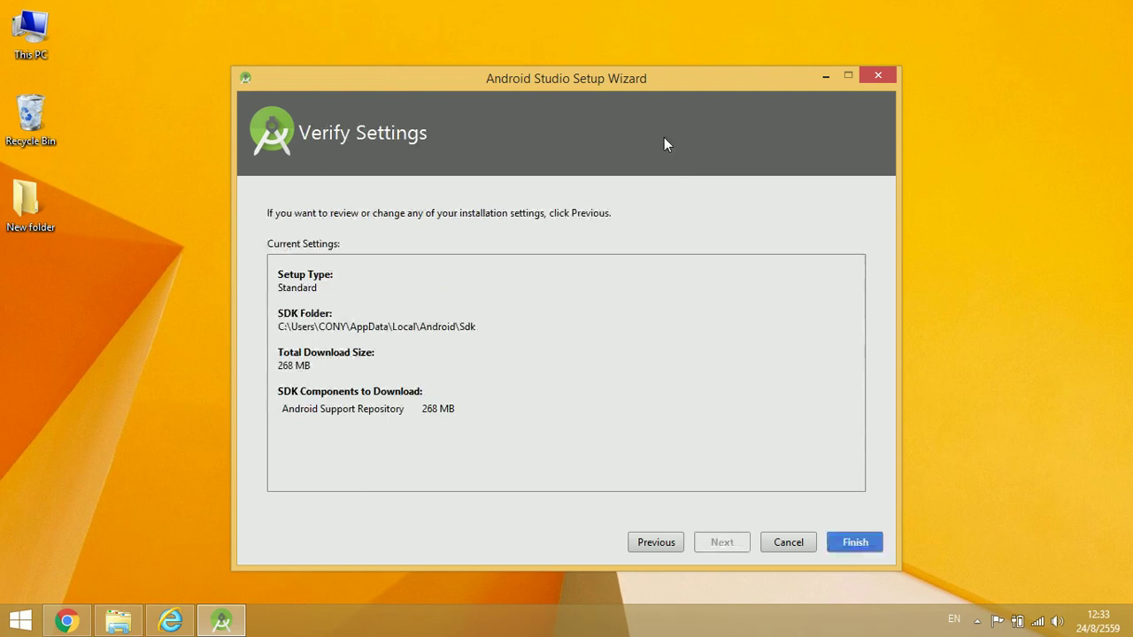
{"action": "left_click", "coordinate": [851, 546]}
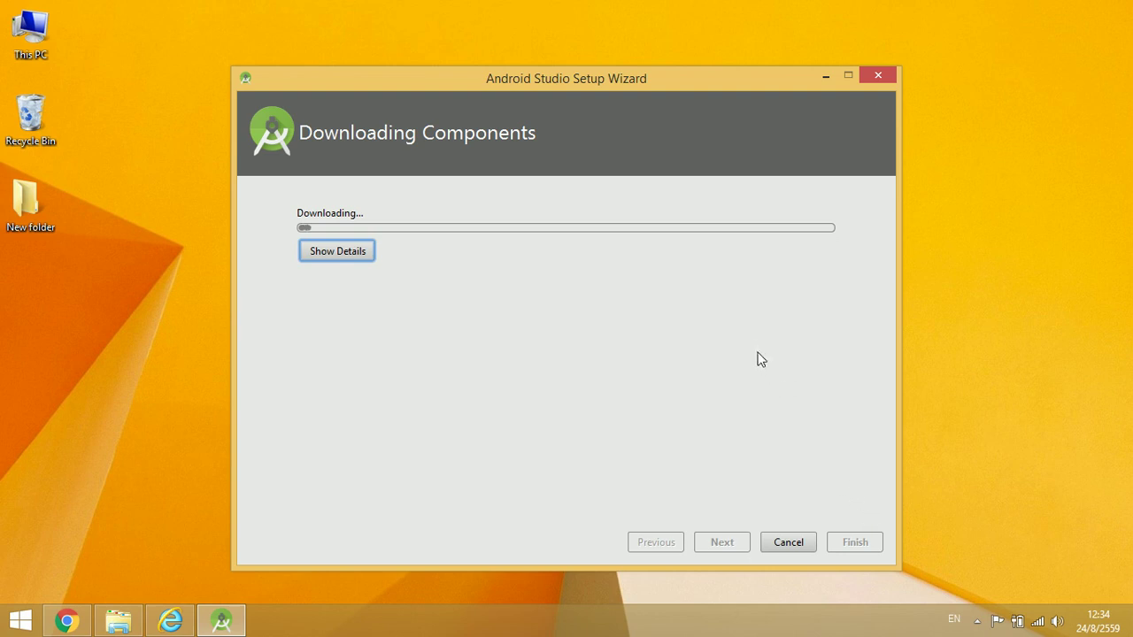
{"action": "mouse_move", "coordinate": [1022, 627]}
{"action": "left_click", "coordinate": [978, 621]}
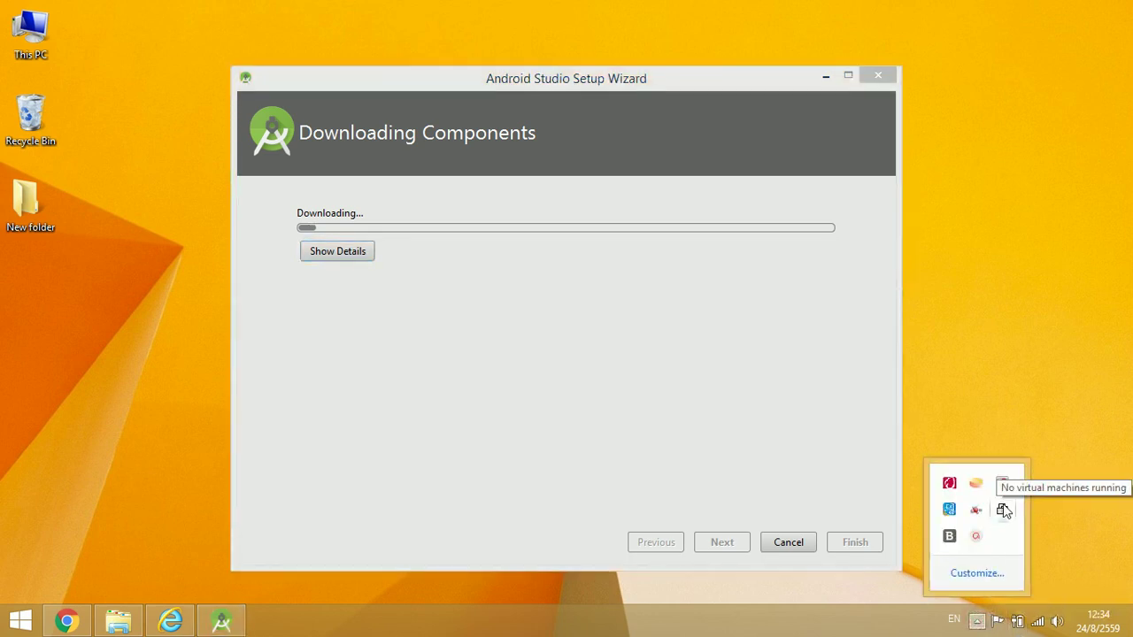
{"action": "left_click", "coordinate": [976, 536]}
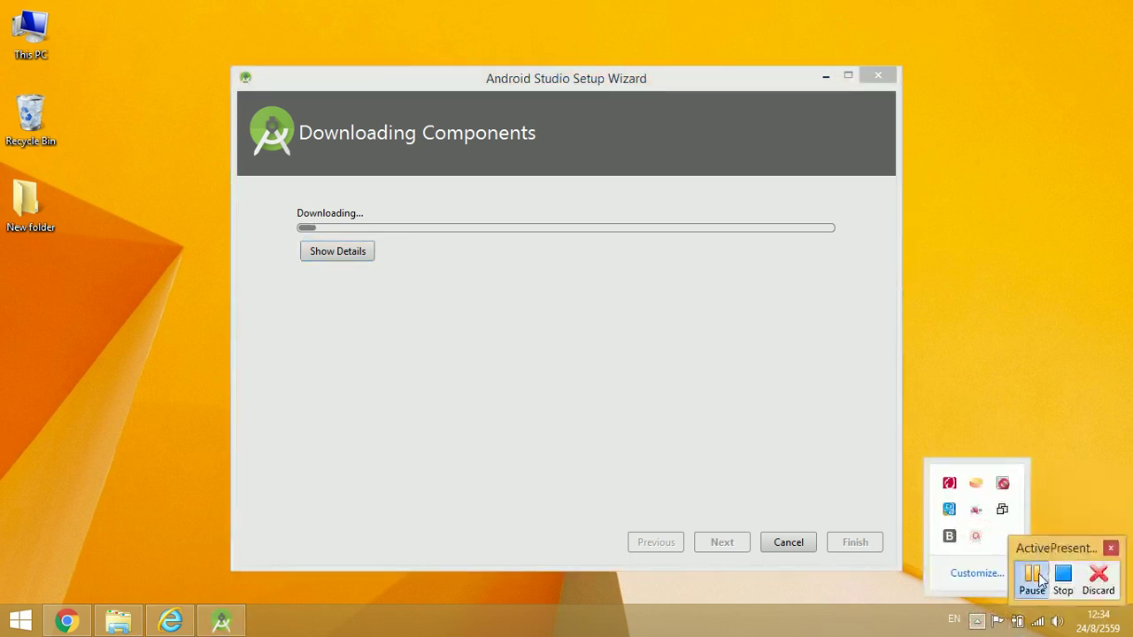
{"action": "left_click", "coordinate": [1033, 577]}
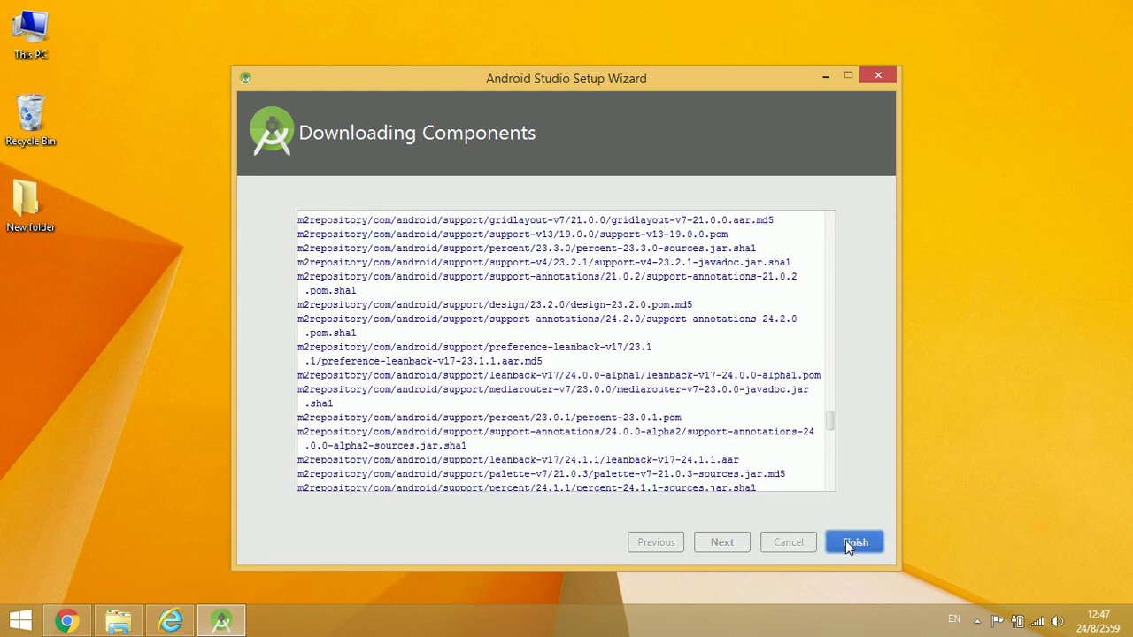
Check the end of the component installation log and finish the Android Studio Setup Wizard.
{"action": "left_click_drag", "start_coordinate": [832, 423], "coordinate": [880, 501]}
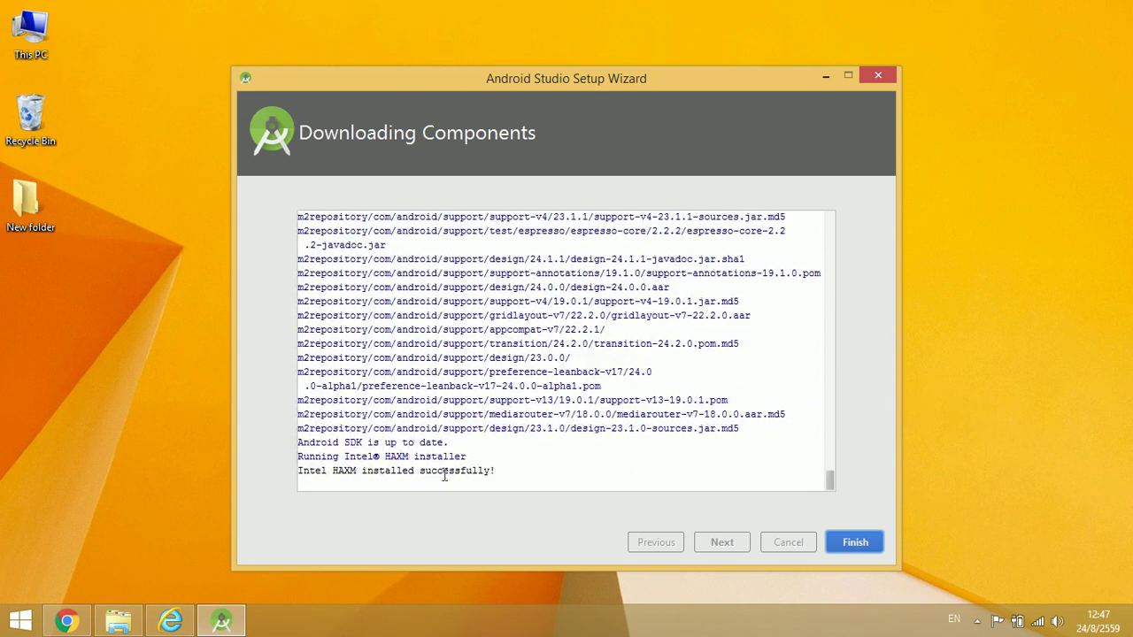
{"action": "left_click", "coordinate": [865, 542]}
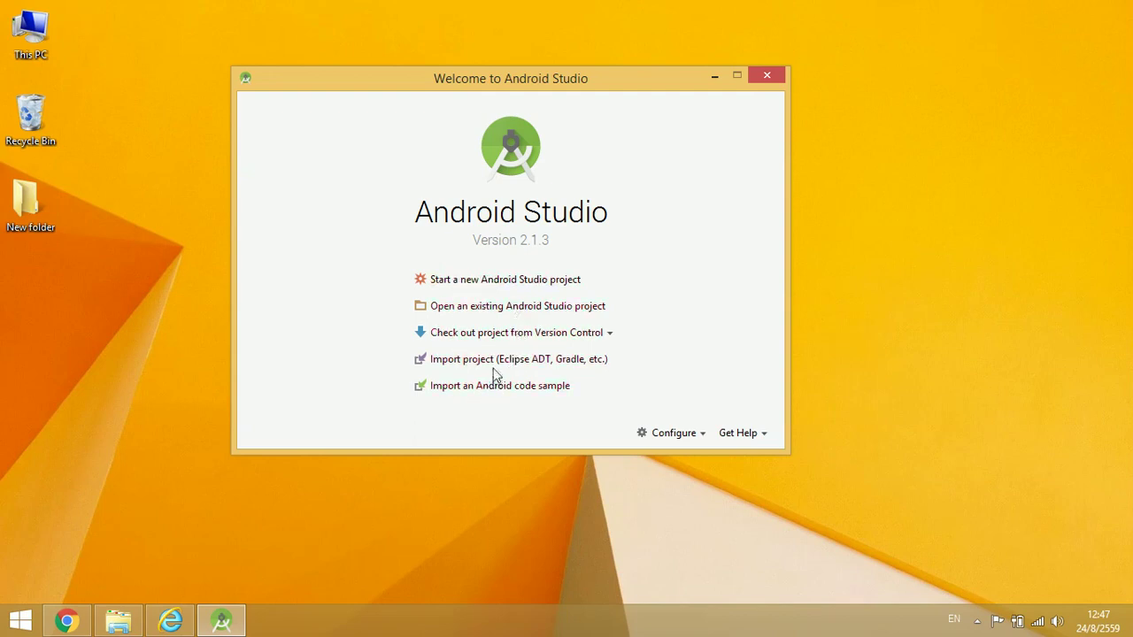
Start a new Android Studio project with company domain ku.ac.th, keeping the default application name and location, and proceed to the target devices.
{"action": "left_click", "coordinate": [479, 282]}
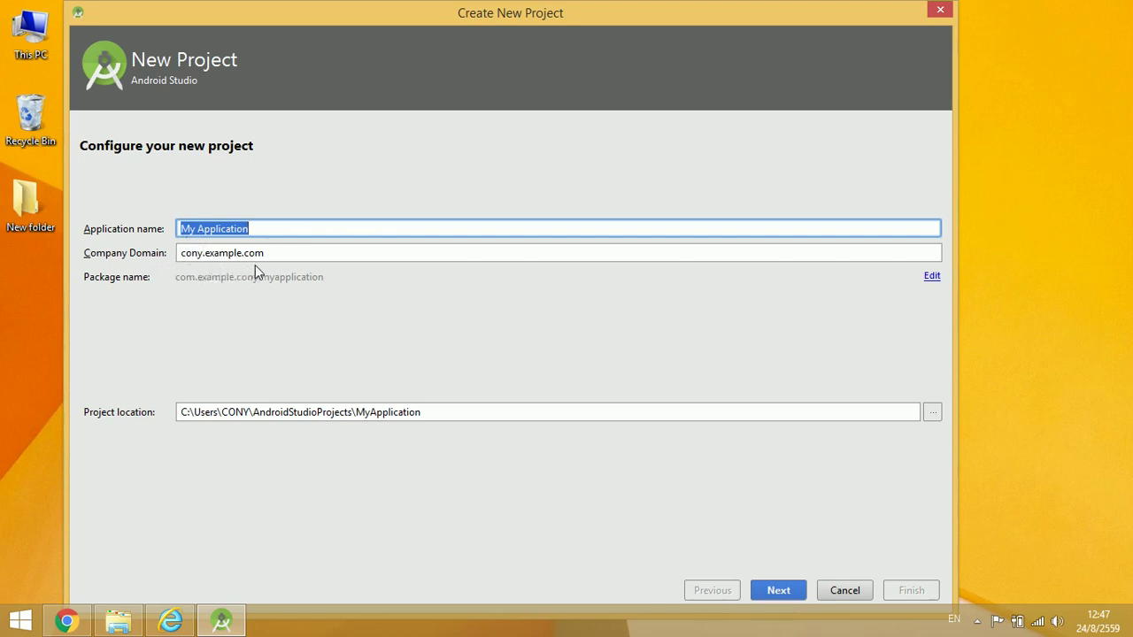
{"action": "left_click", "coordinate": [274, 253]}
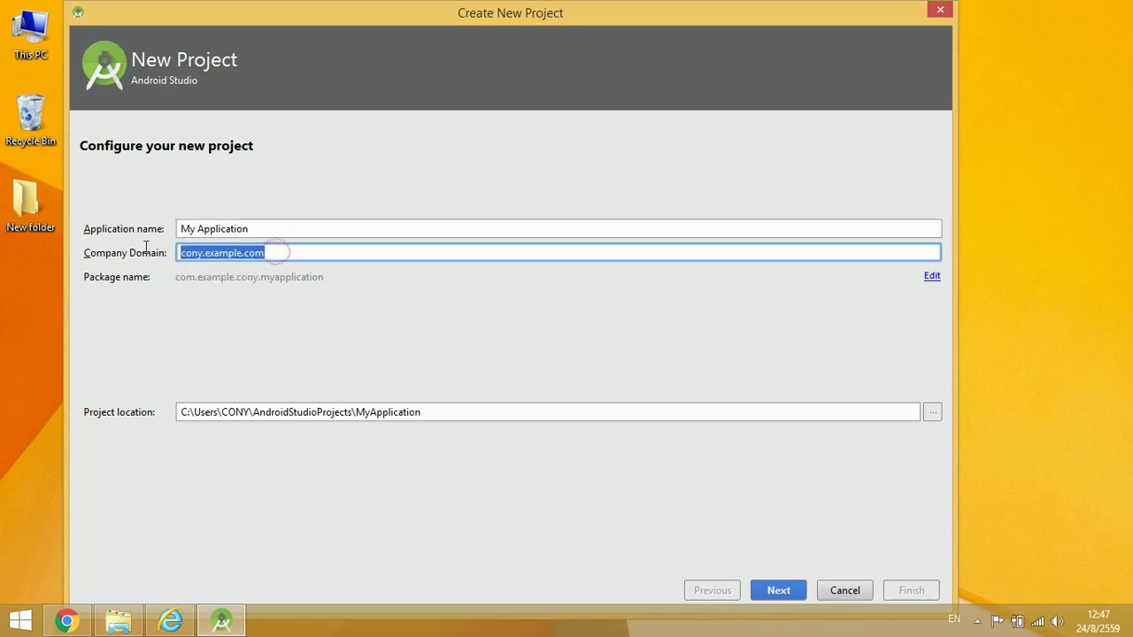
{"action": "type", "text": "ku.ac.th"}
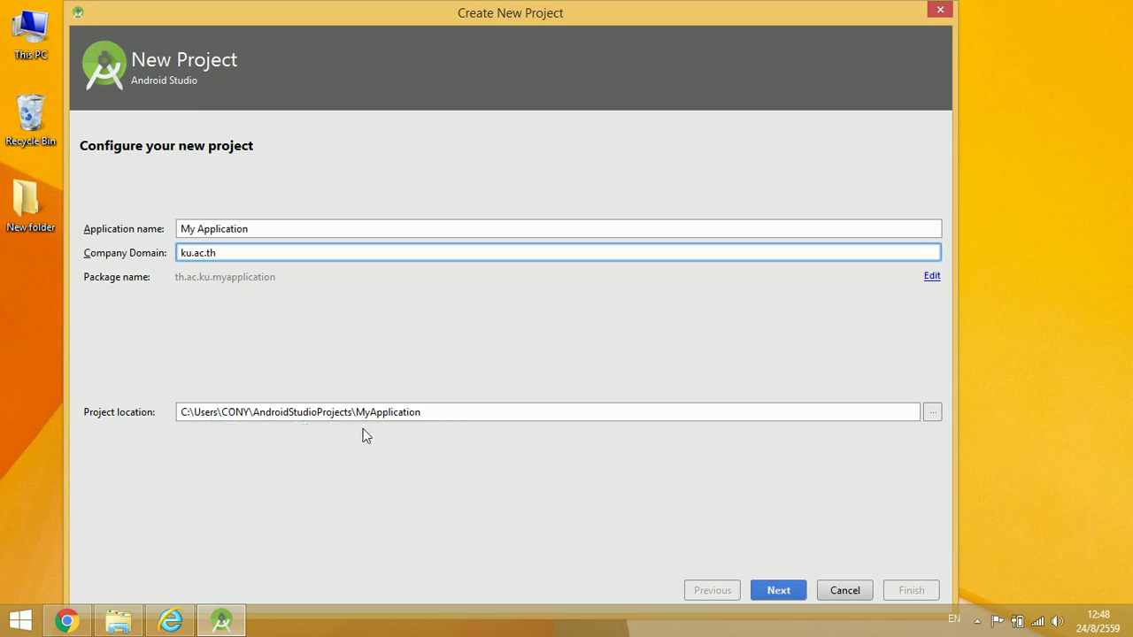
{"action": "left_click", "coordinate": [789, 589]}
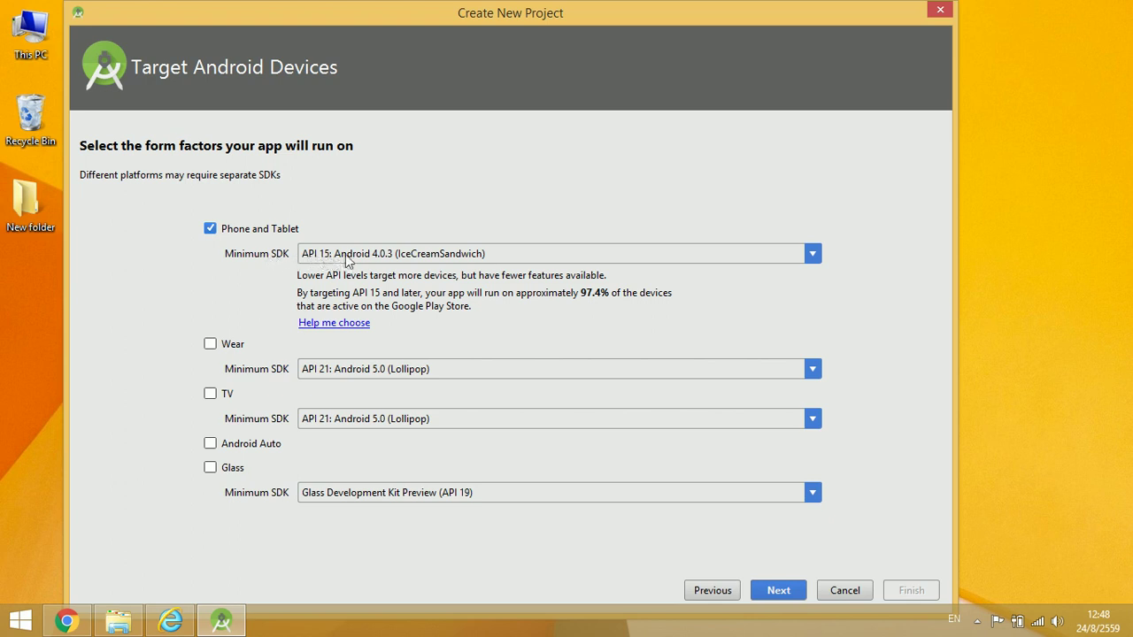
Set the Phone and Tablet minimum SDK to API 21: Android 5.0 (Lollipop).
{"action": "left_click", "coordinate": [354, 254]}
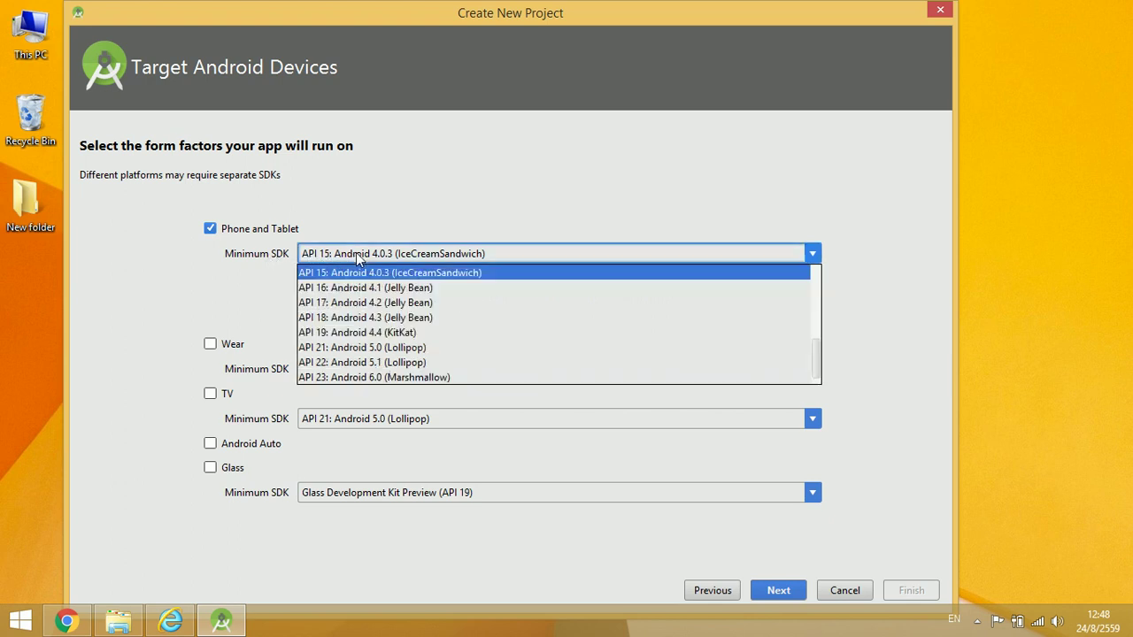
{"action": "left_click", "coordinate": [400, 346]}
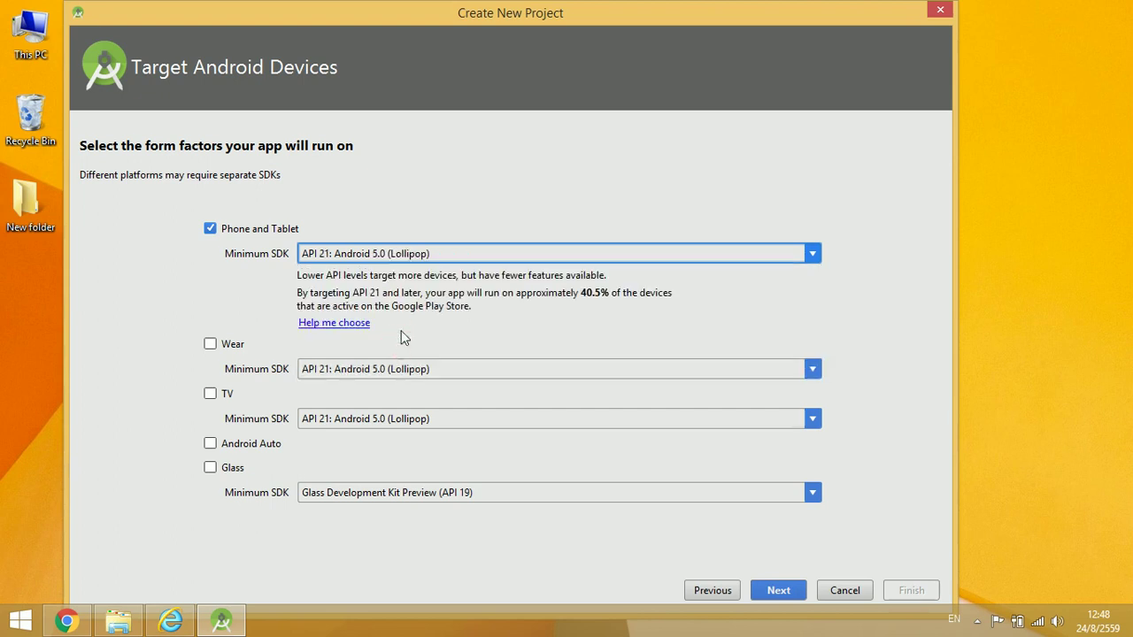
Add an Empty Activity with the default name MainActivity and generated layout activity_main, and finish creating the project.
{"action": "left_click", "coordinate": [778, 590]}
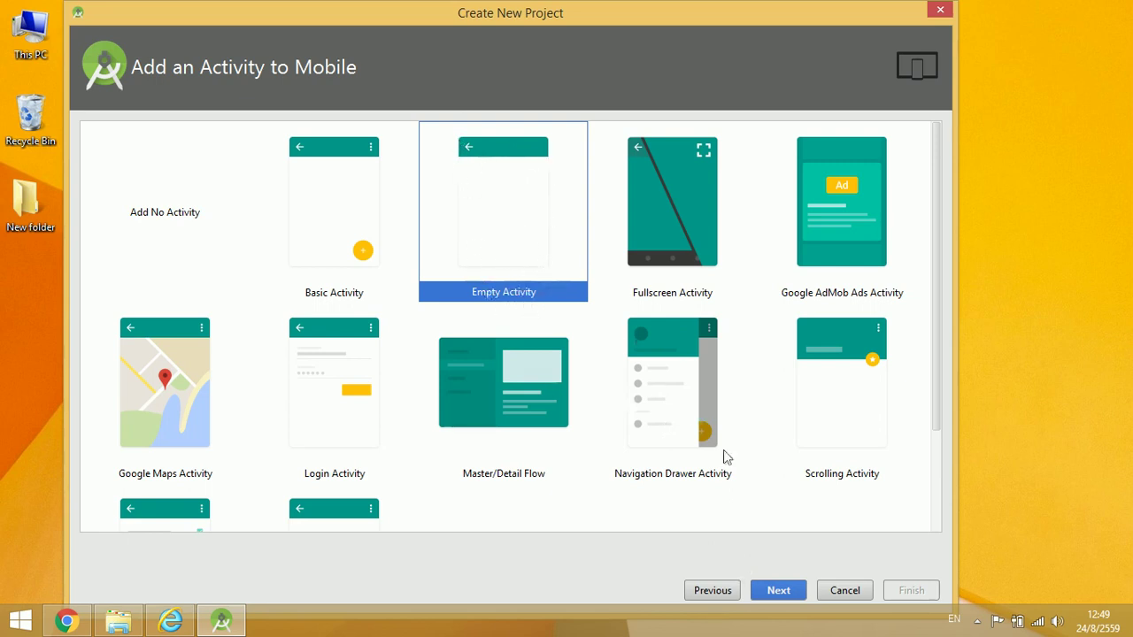
{"action": "left_click", "coordinate": [772, 589]}
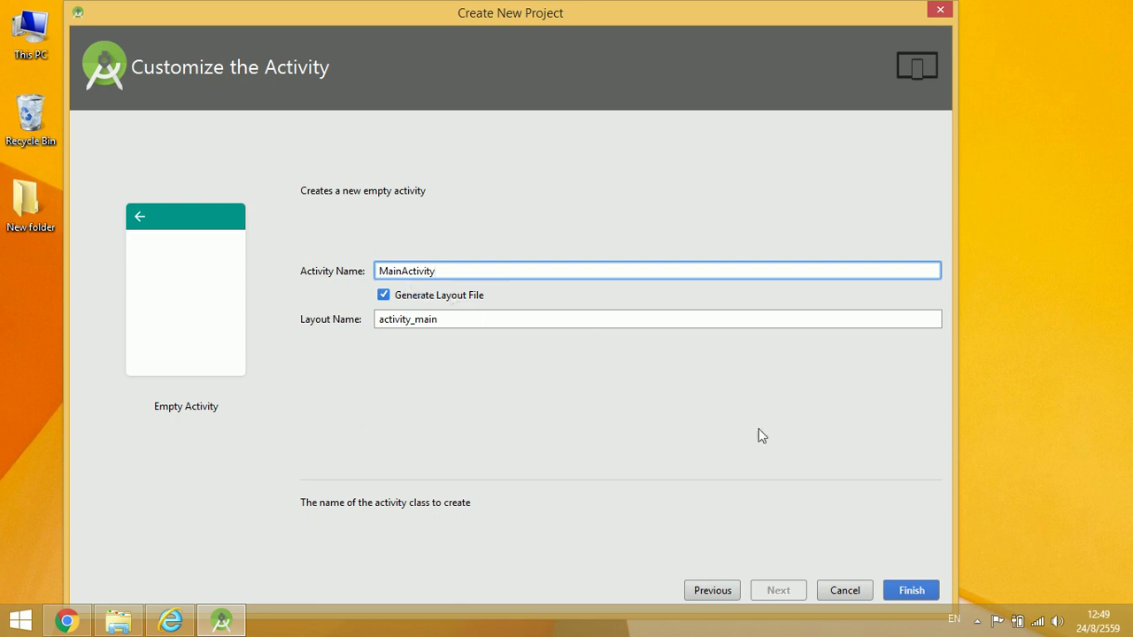
{"action": "left_click", "coordinate": [907, 589]}
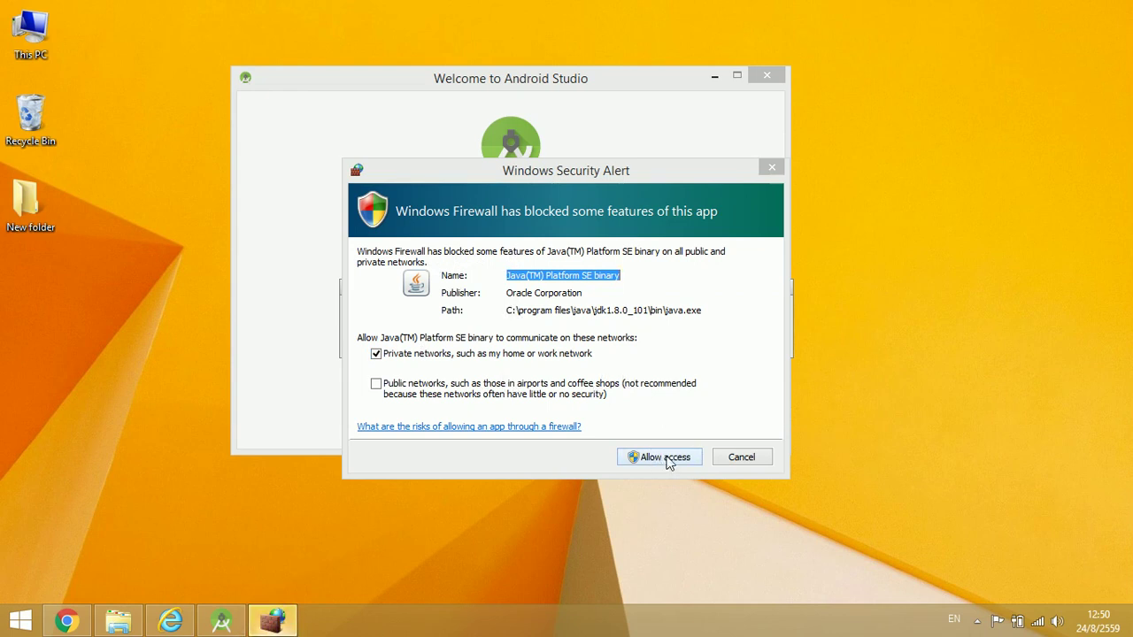
Allow Java(TM) Platform SE binary through Windows Firewall on private networks while the Gradle project builds.
{"action": "left_click", "coordinate": [665, 458]}
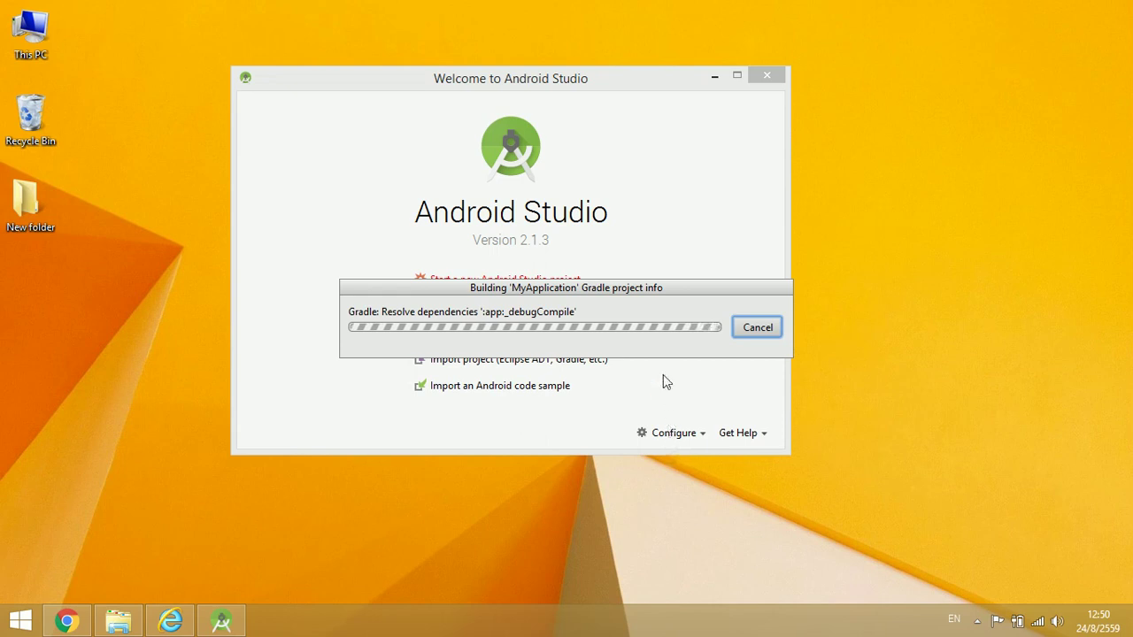
{"action": "left_click", "coordinate": [655, 292]}
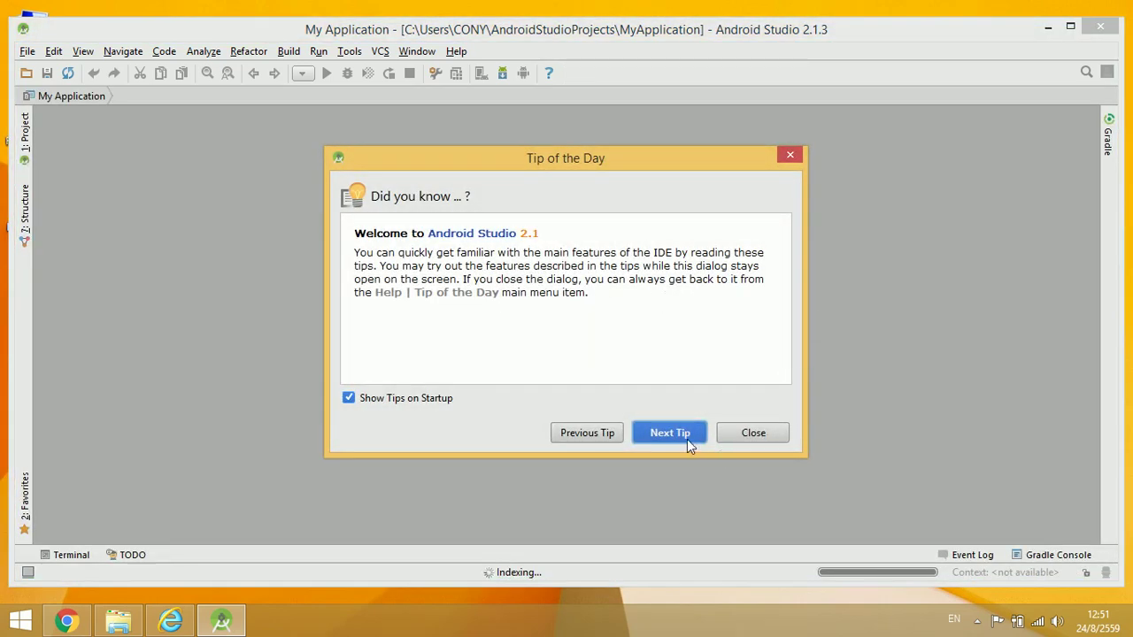
Dismiss the Tip of the Day and maximize the My Application project window.
{"action": "left_click", "coordinate": [753, 432]}
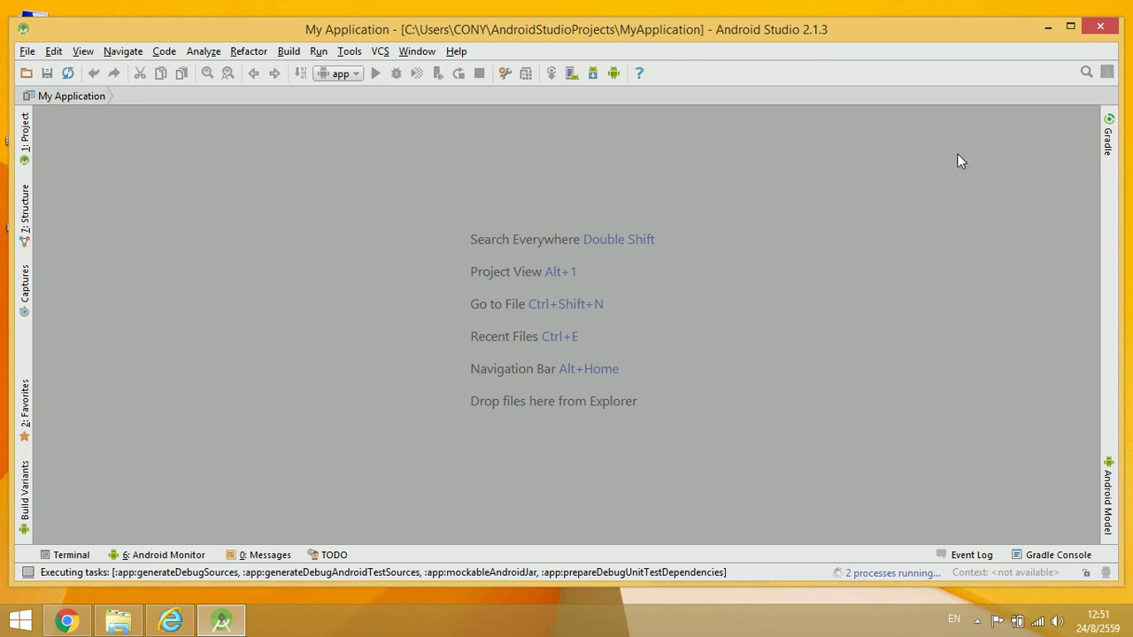
{"action": "left_click", "coordinate": [1071, 27]}
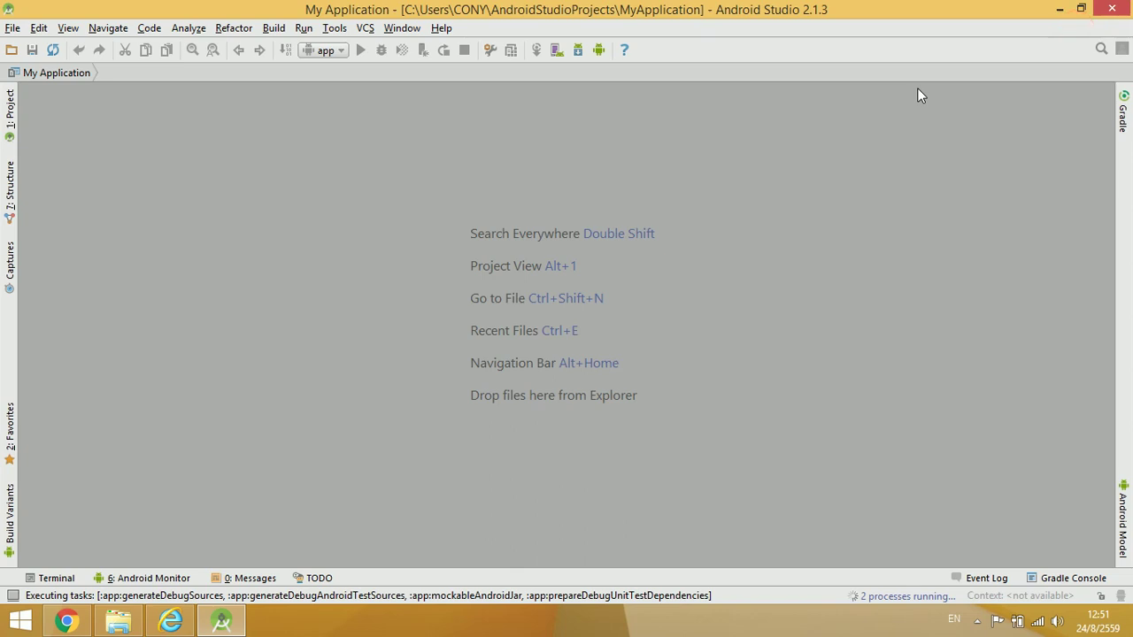